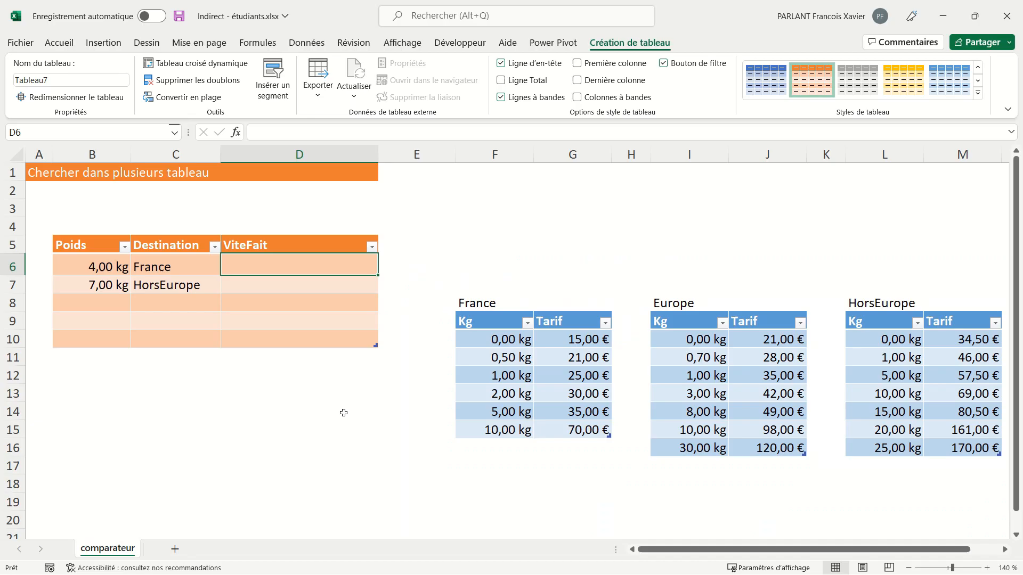
Check the table names of the France, Europe and HorsEurope rate tables and the destination choices available in C6.
left_click(495, 375)
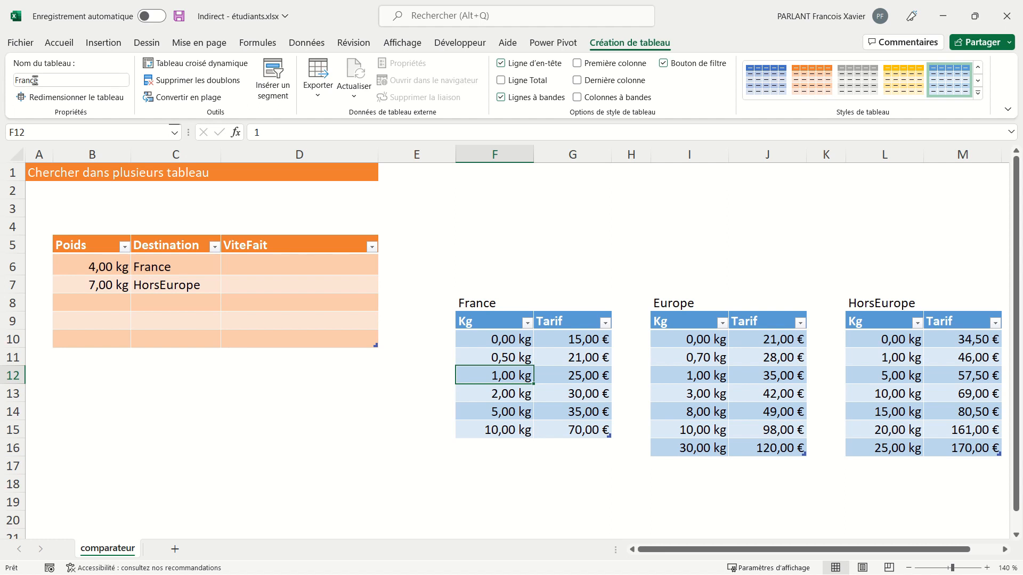
left_click(697, 390)
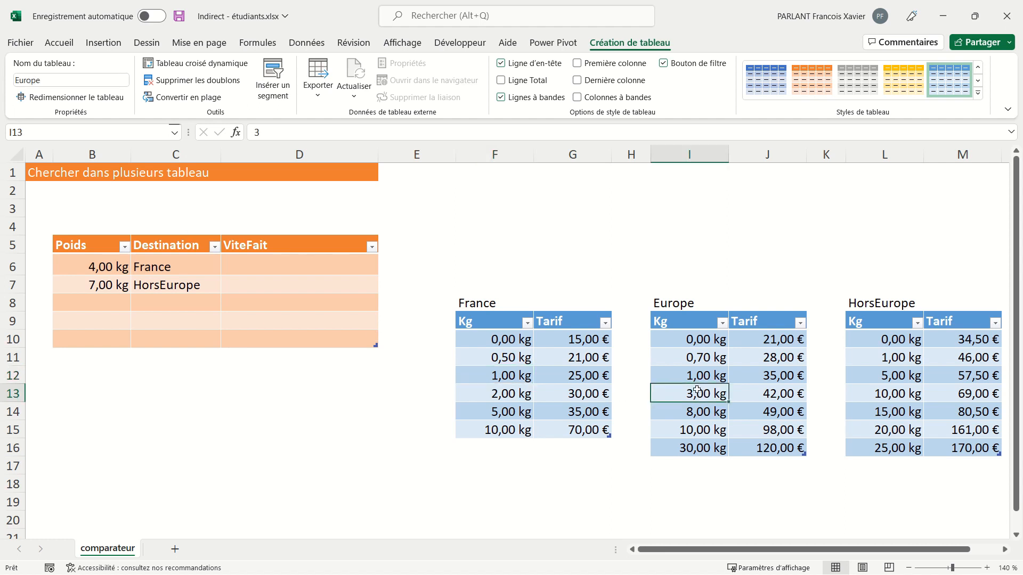
left_click(901, 368)
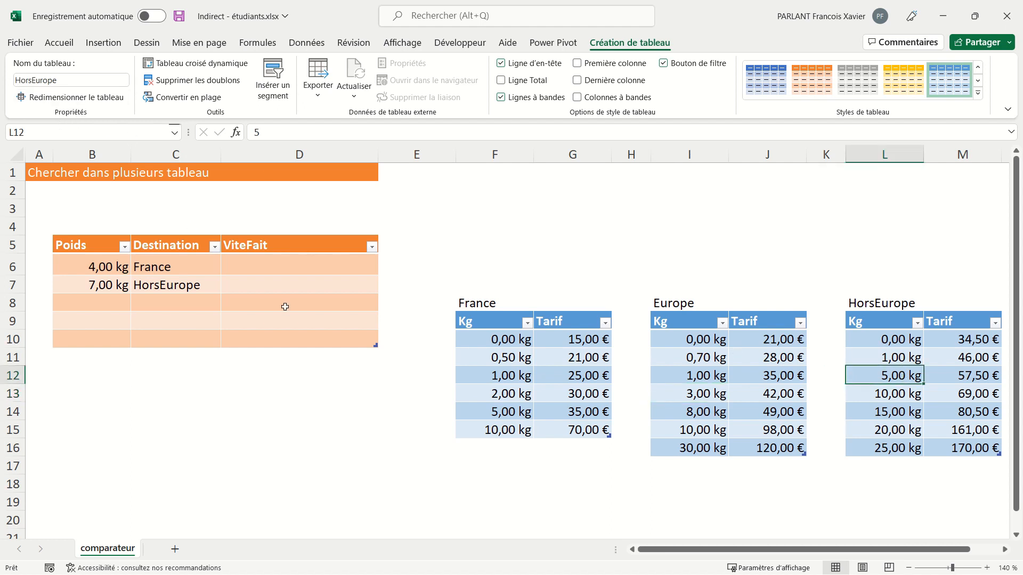
left_click(256, 283)
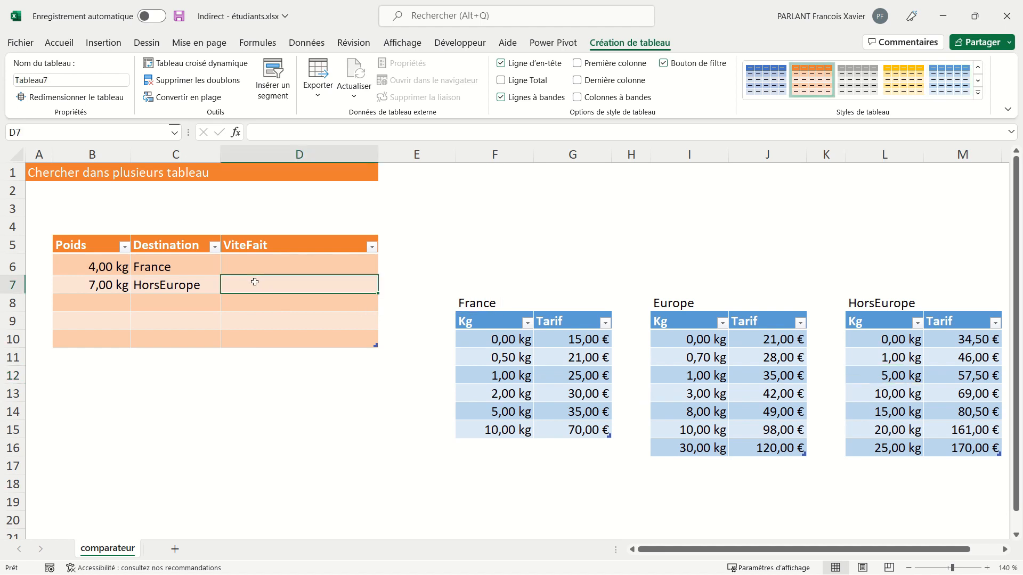
left_click(186, 271)
left_click(231, 273)
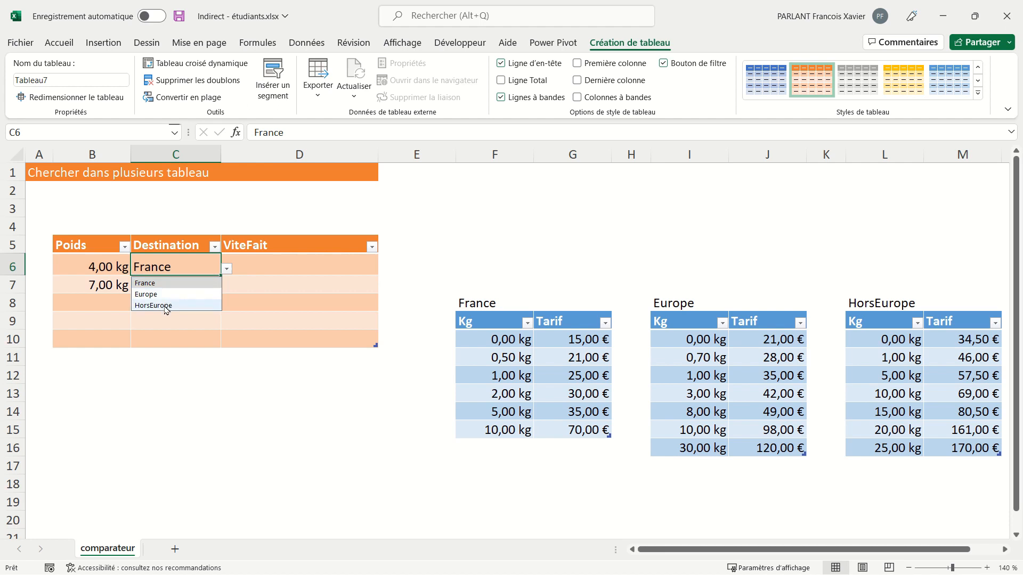
left_click(276, 268)
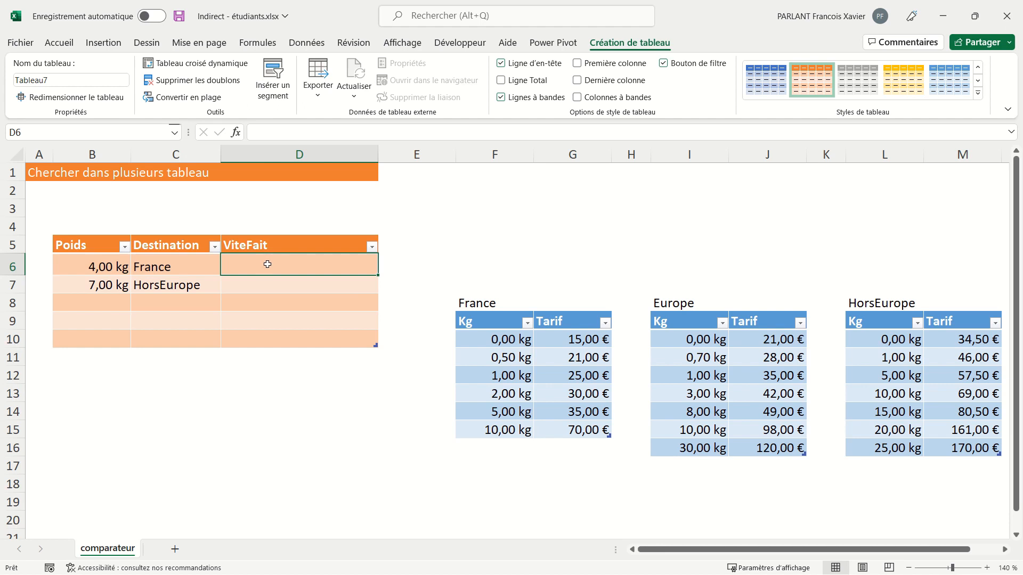
type("=Rec")
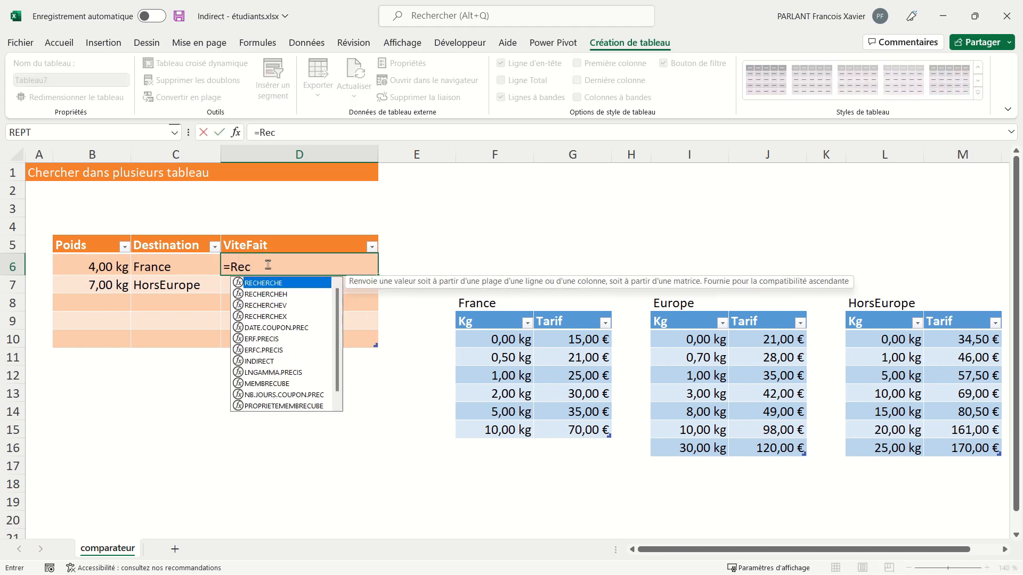
key("Down")
key("Down")
key("Tab")
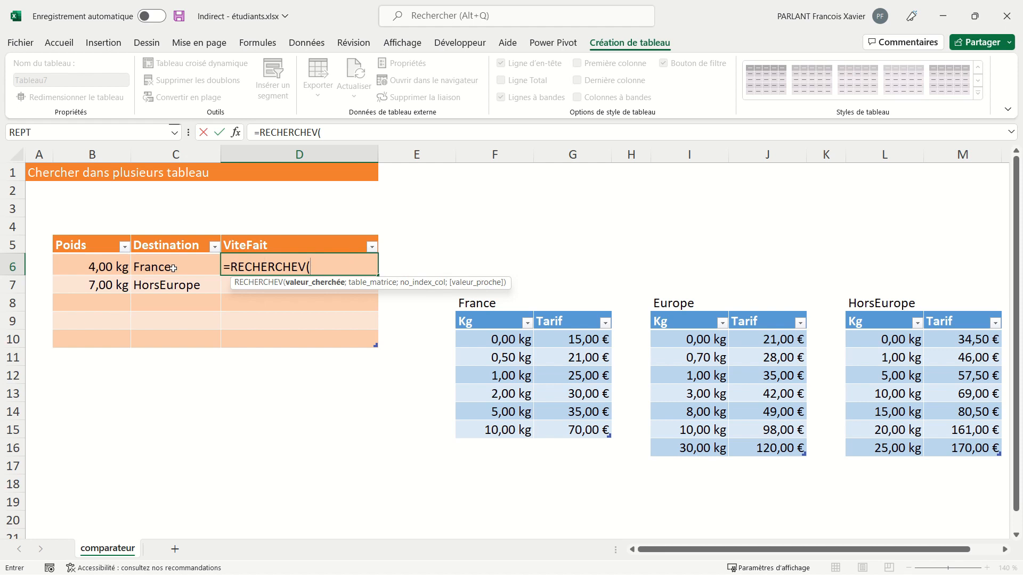
left_click(106, 266)
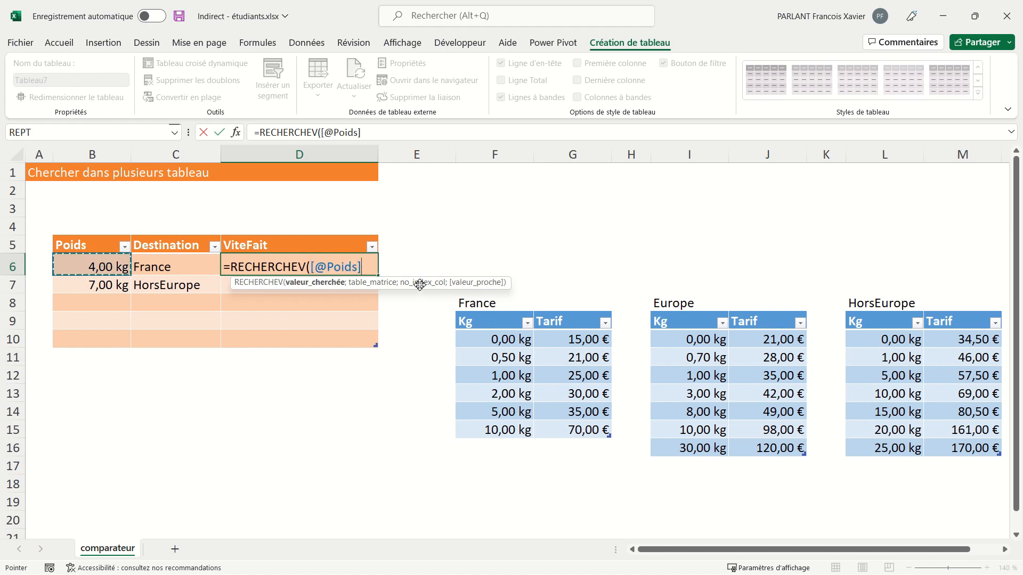
type(";")
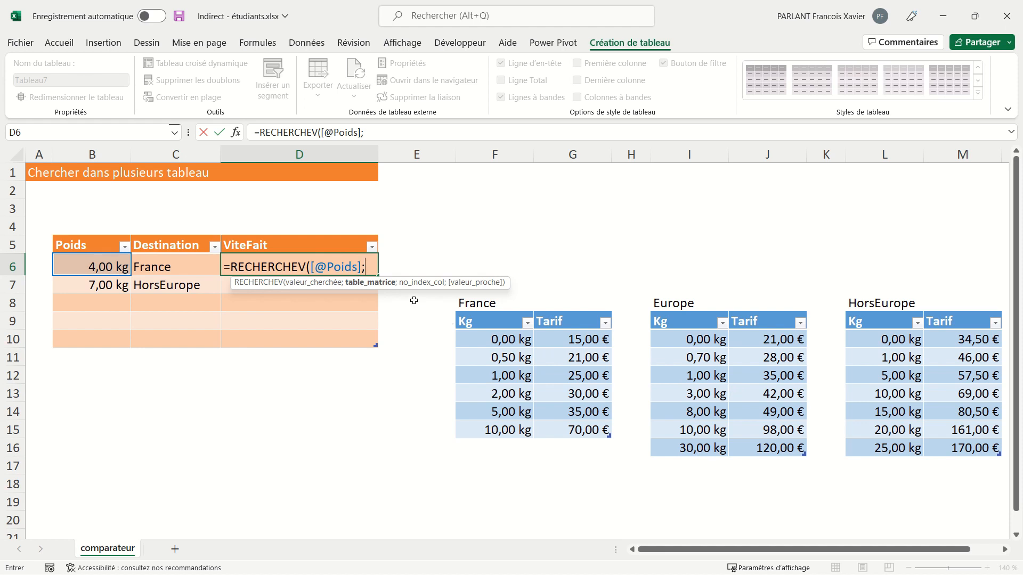
type("indir")
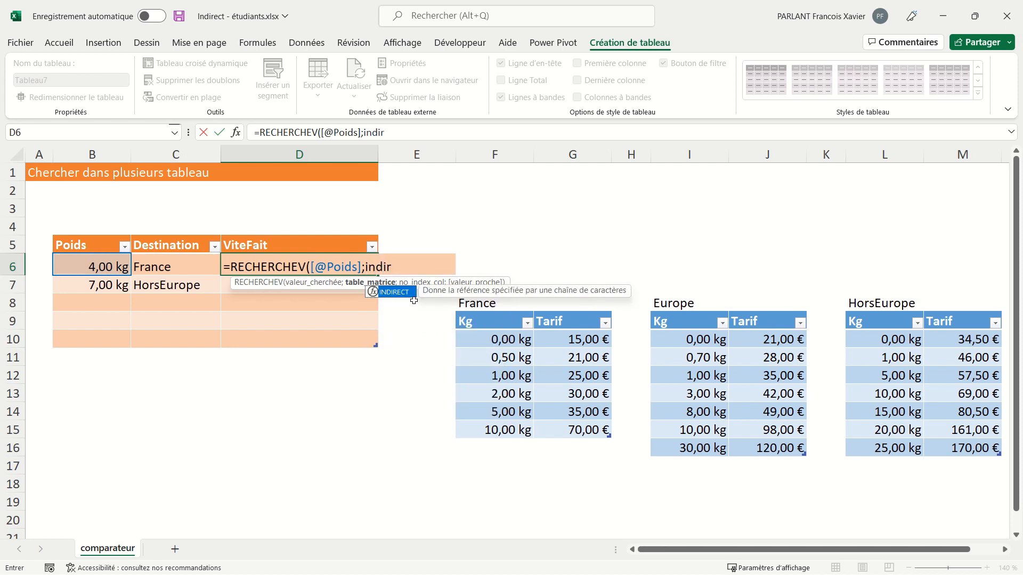
key("Tab")
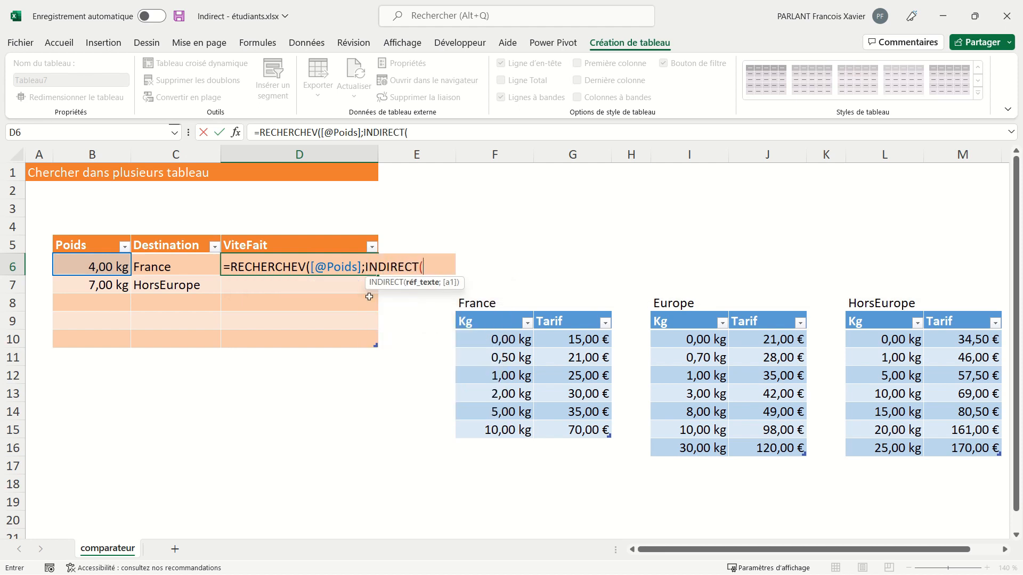
left_click(189, 267)
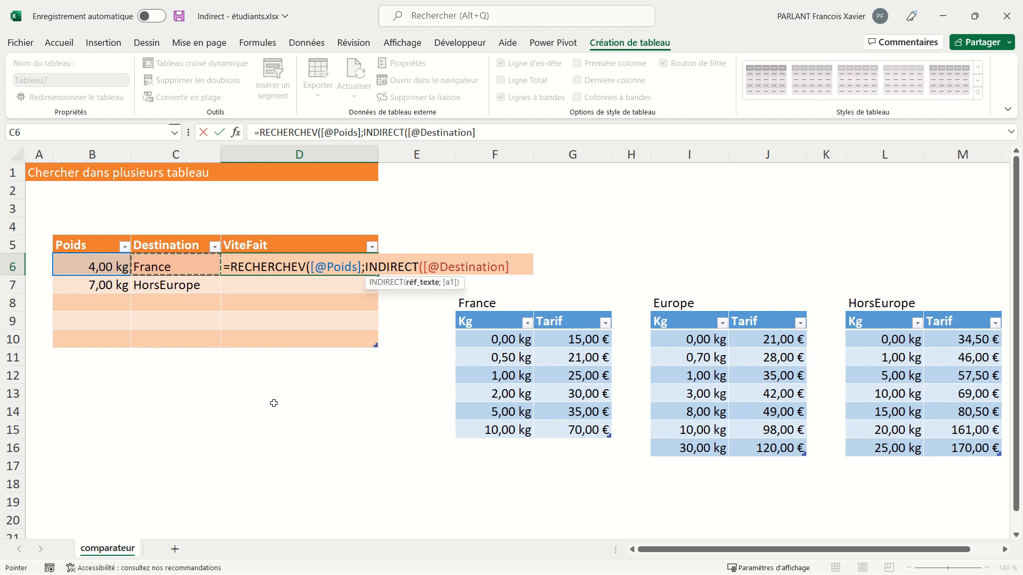
type(")")
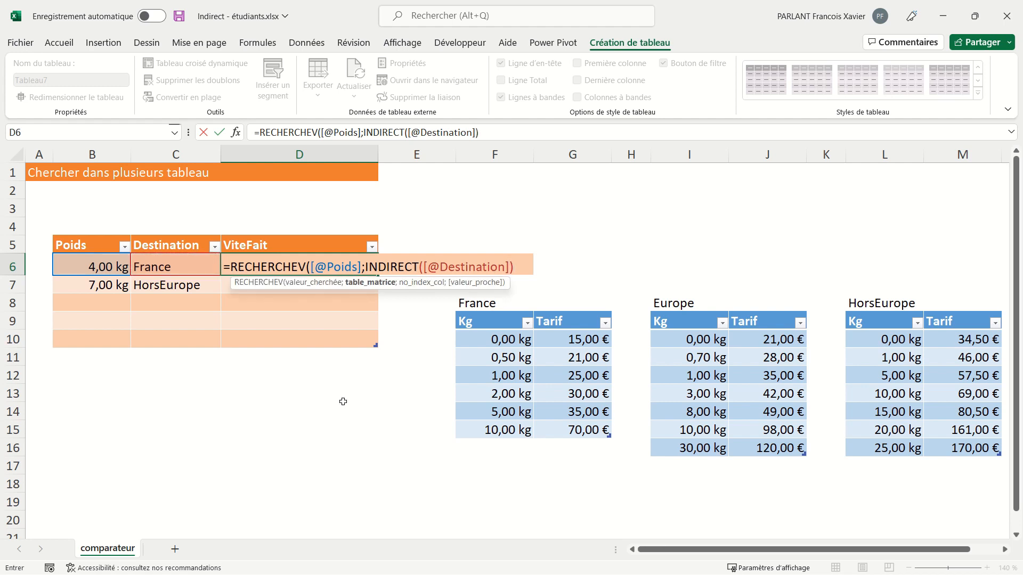
type(";")
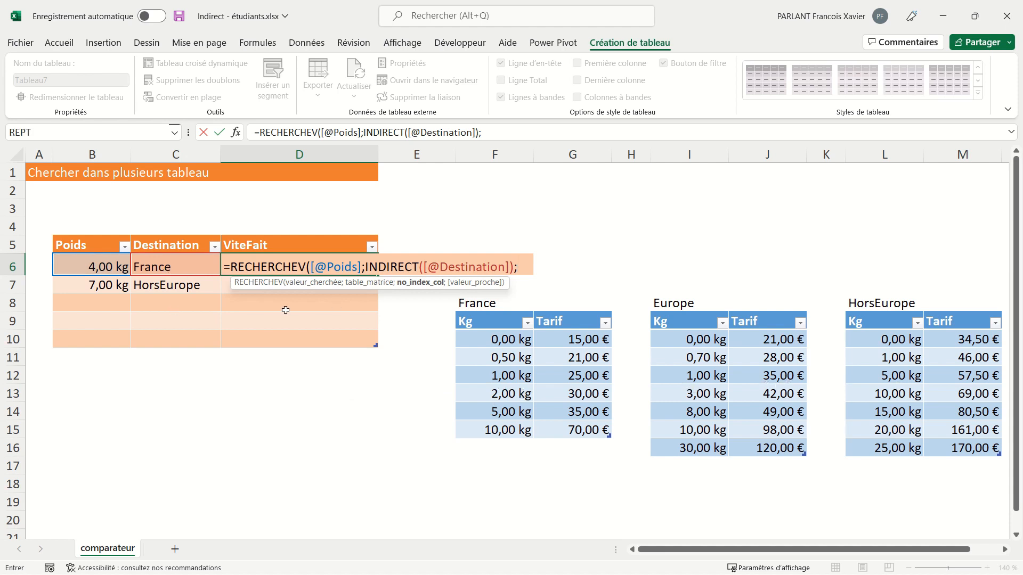
Complete the D6 lookup with column index 2 and approximate match VRAI, and enter the formula.
type("2;")
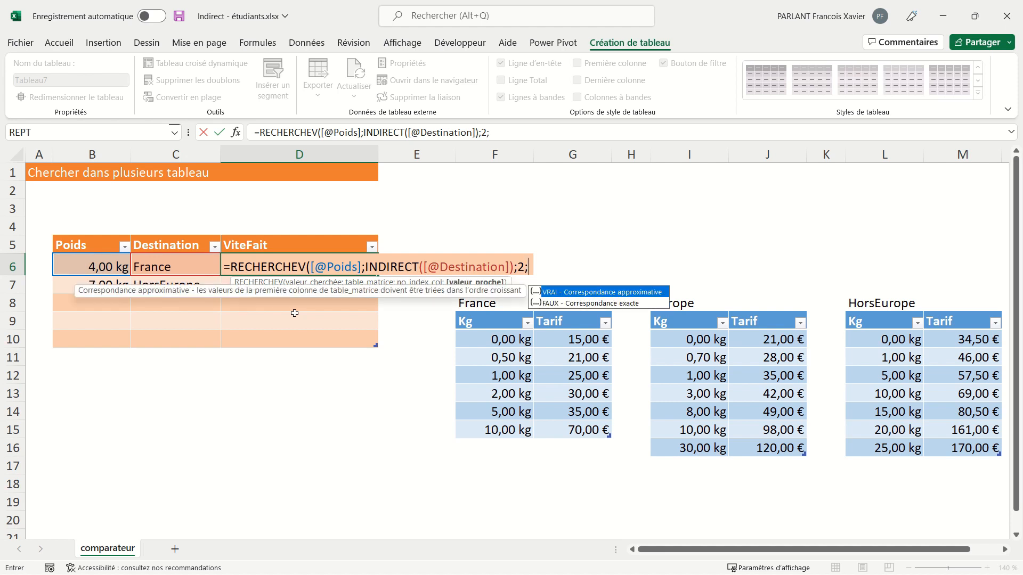
key("Tab")
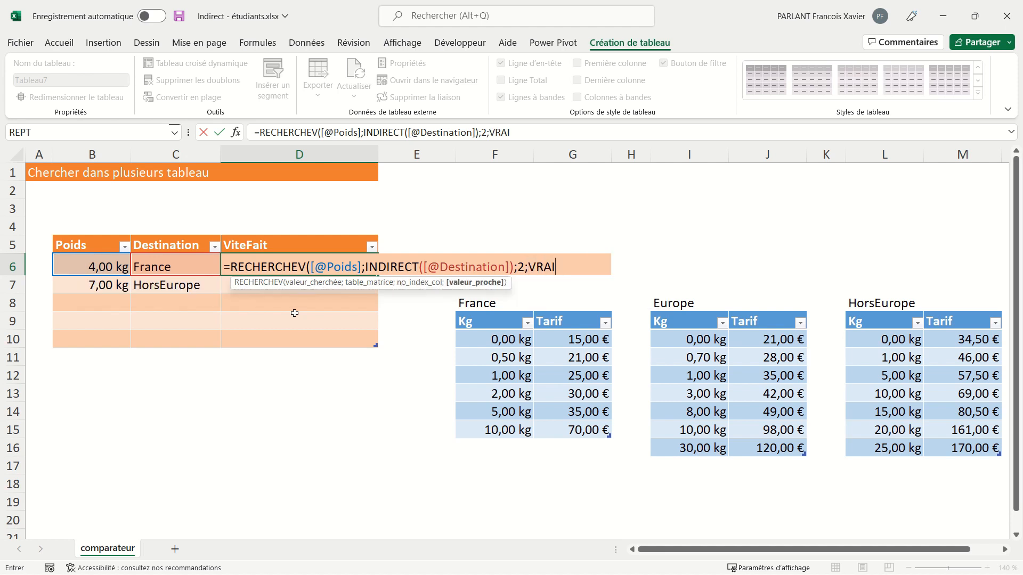
type(")")
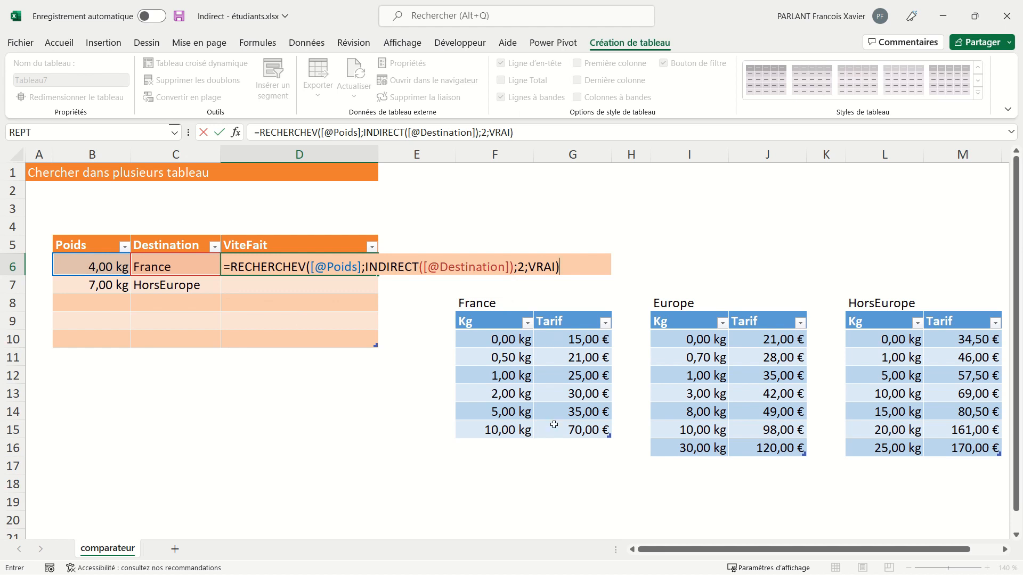
key("Return")
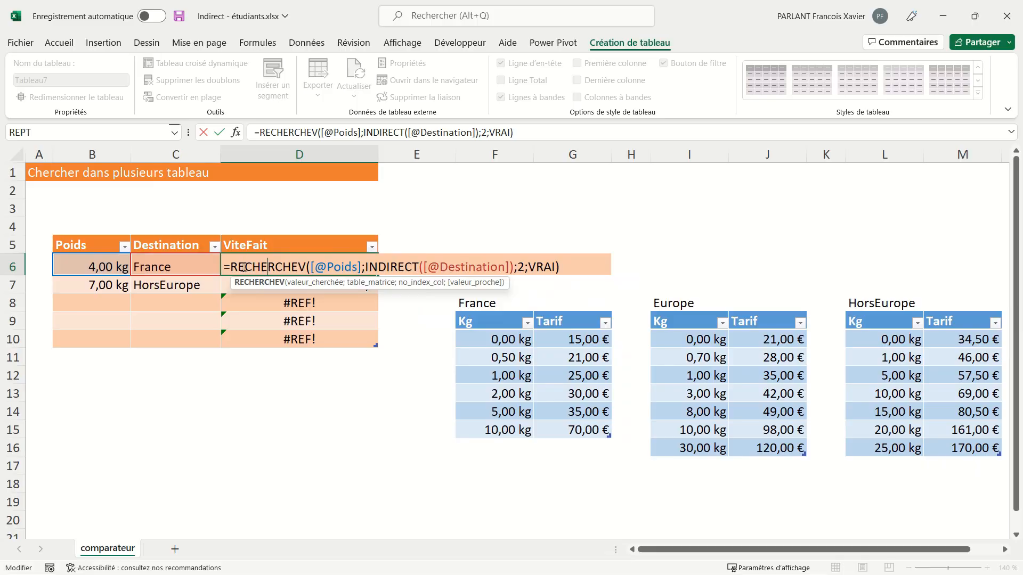
Wrap the D6 lookup formula in SIERREUR with an empty text "" as the value returned on error.
key("Left")
key("Left")
key("Left")
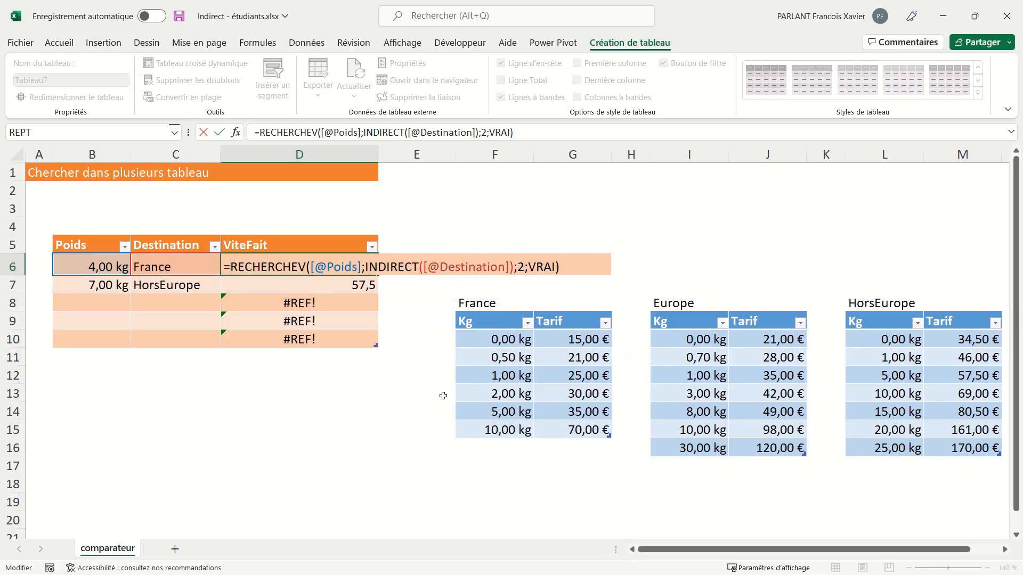
type("si")
key("Down")
key("Down")
key("Down")
key("Down")
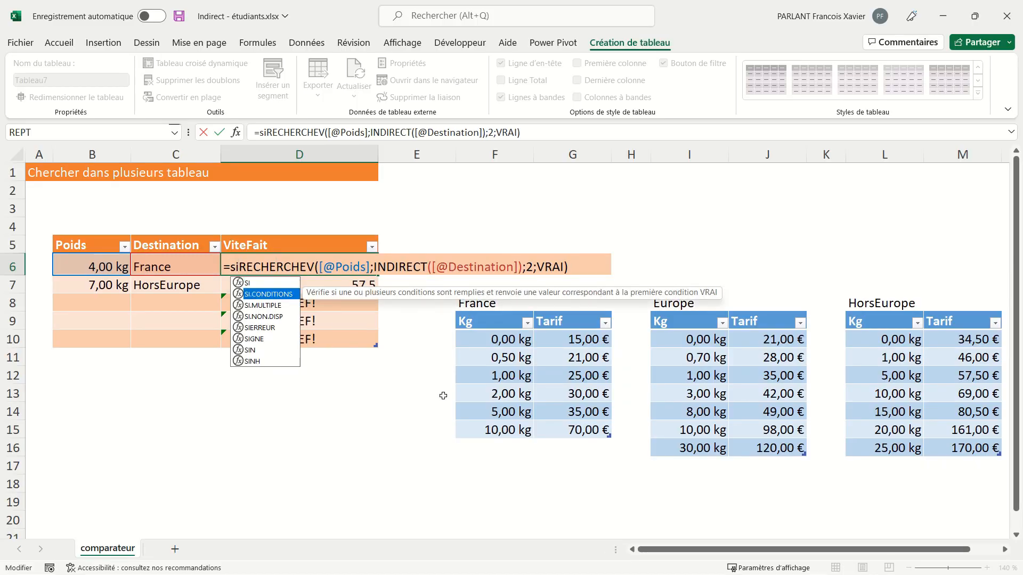
key("Tab")
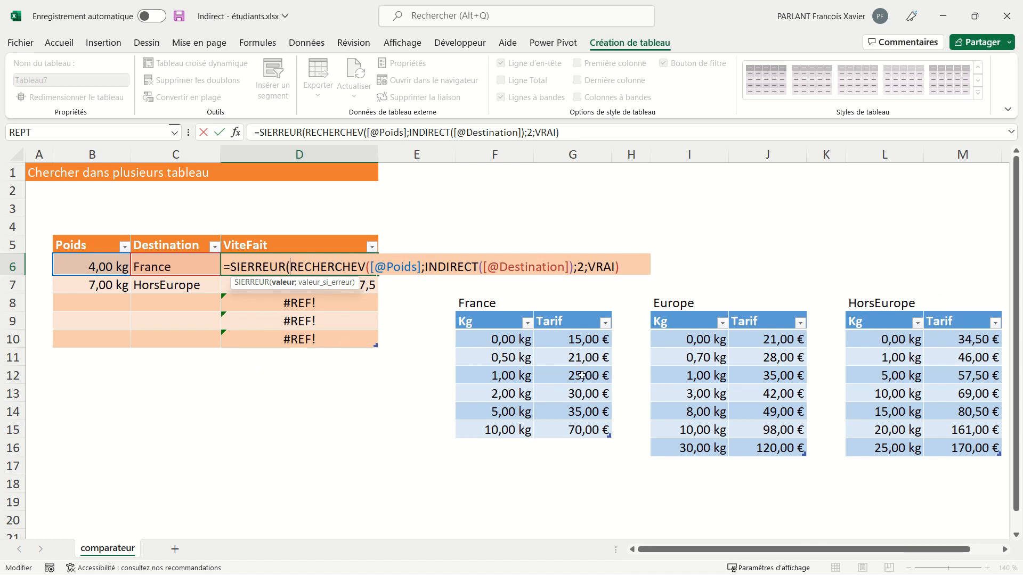
left_click(633, 268)
type(";\"\")")
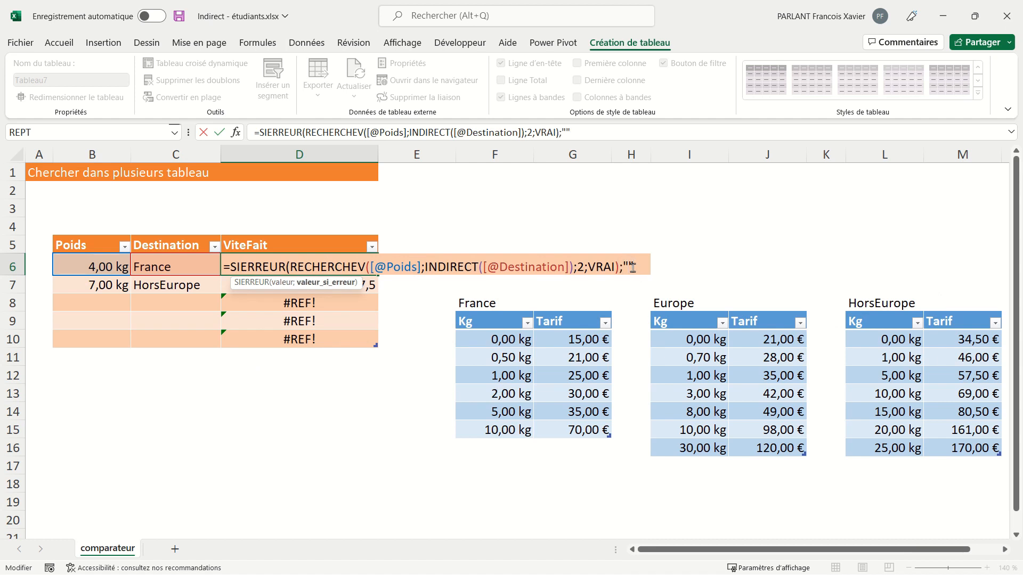
key("Return")
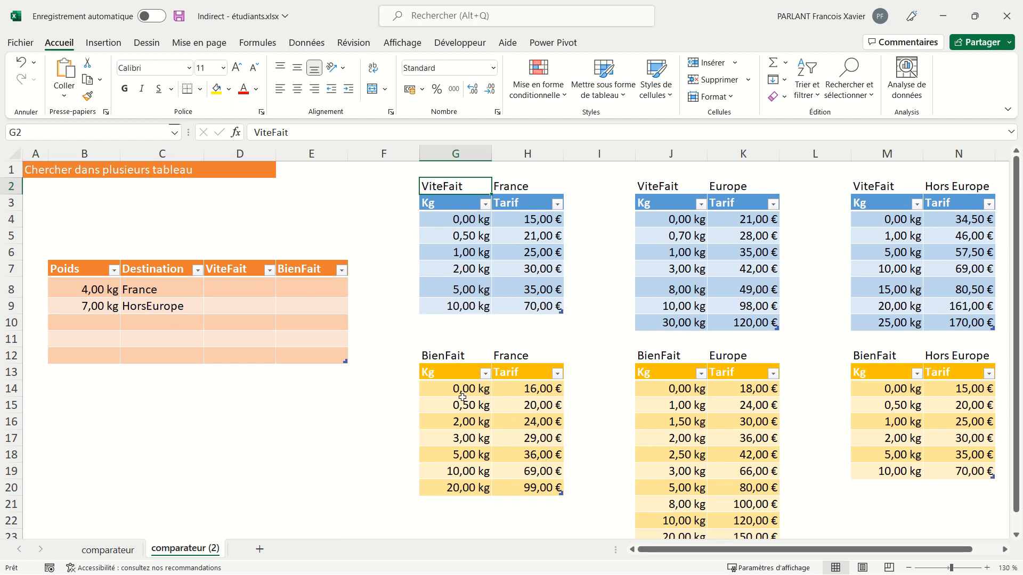
Check the table names of the ViteFait France and BienFait France rate tables on the comparateur (2) sheet.
left_click(449, 239)
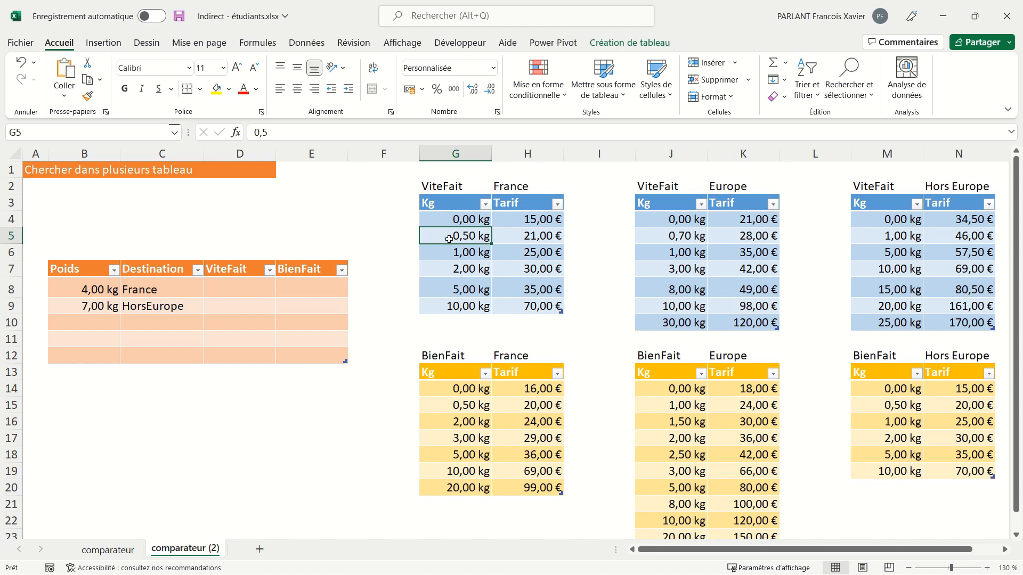
left_click(630, 43)
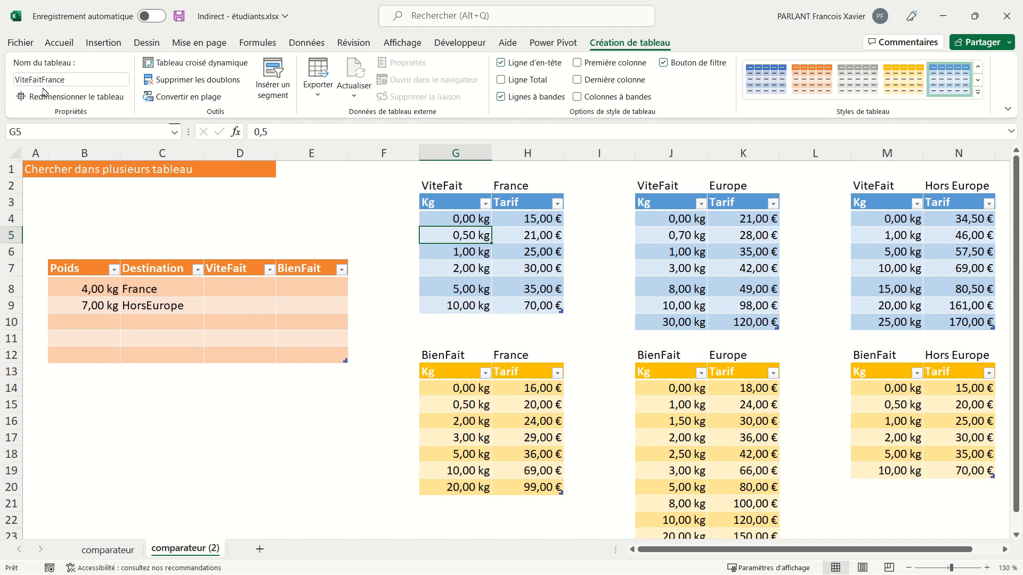
left_click(457, 437)
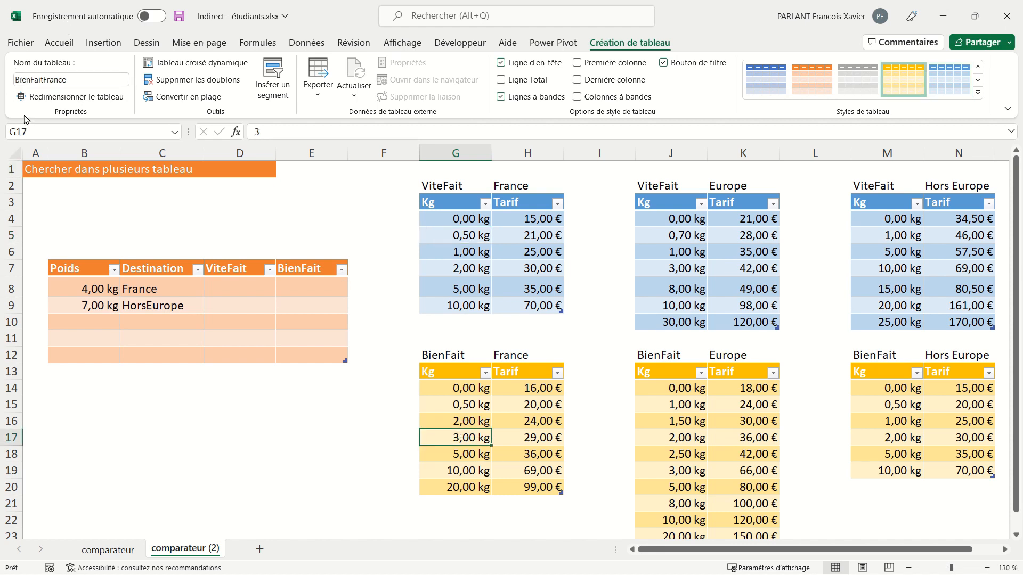
left_click(239, 290)
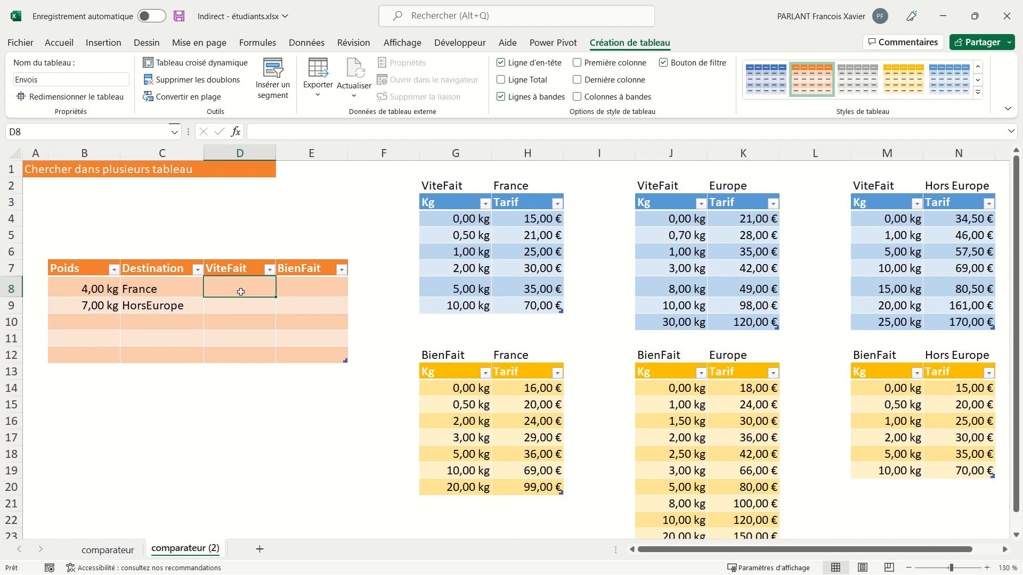
type("=")
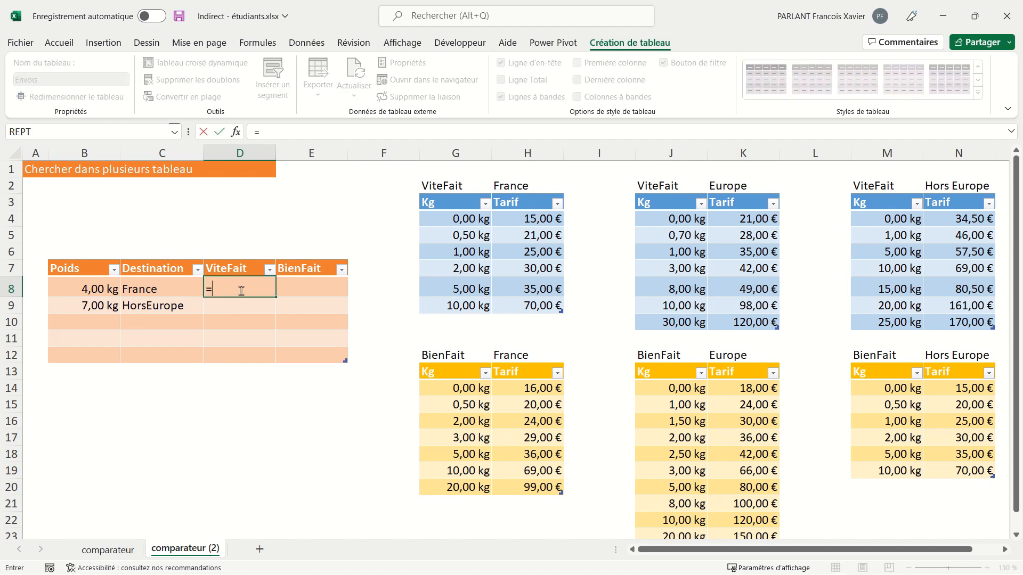
type("re")
key("Down")
key("Down")
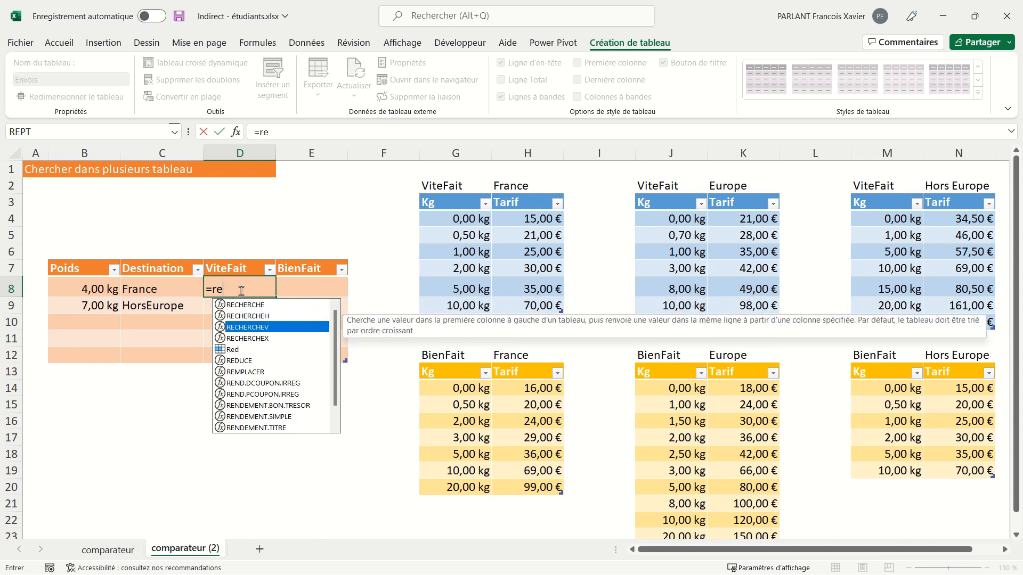
key("Tab")
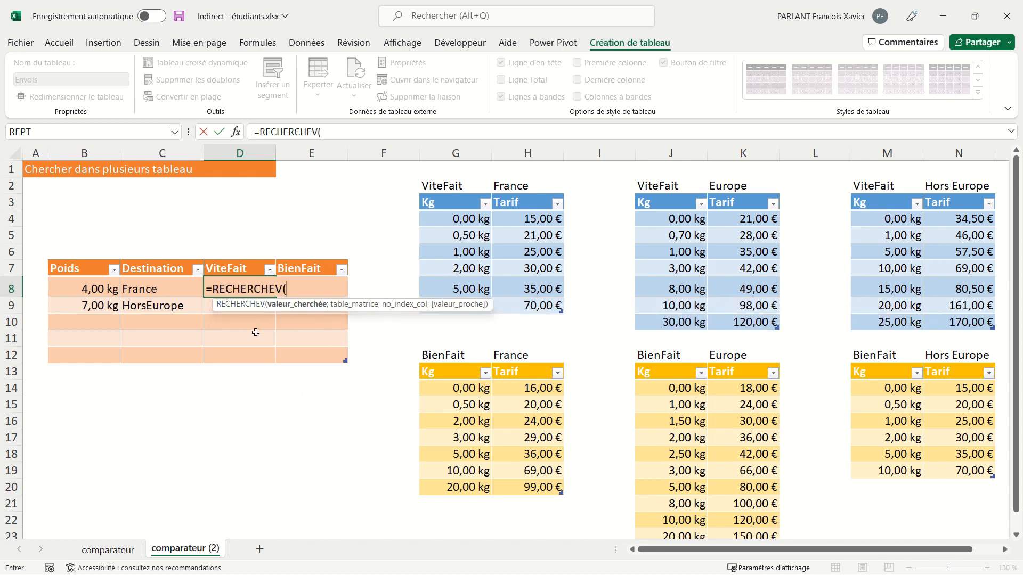
left_click(94, 284)
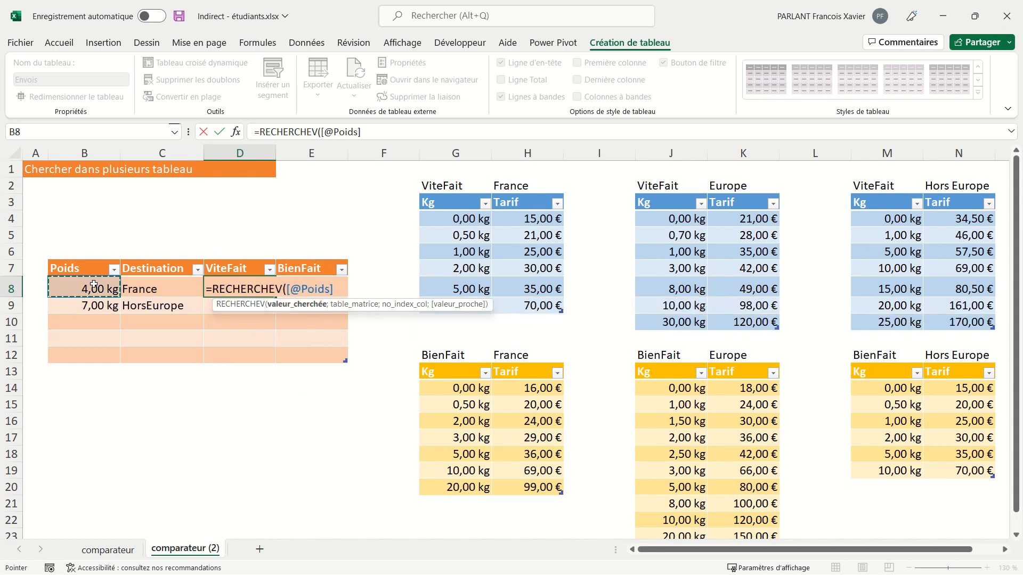
type(";")
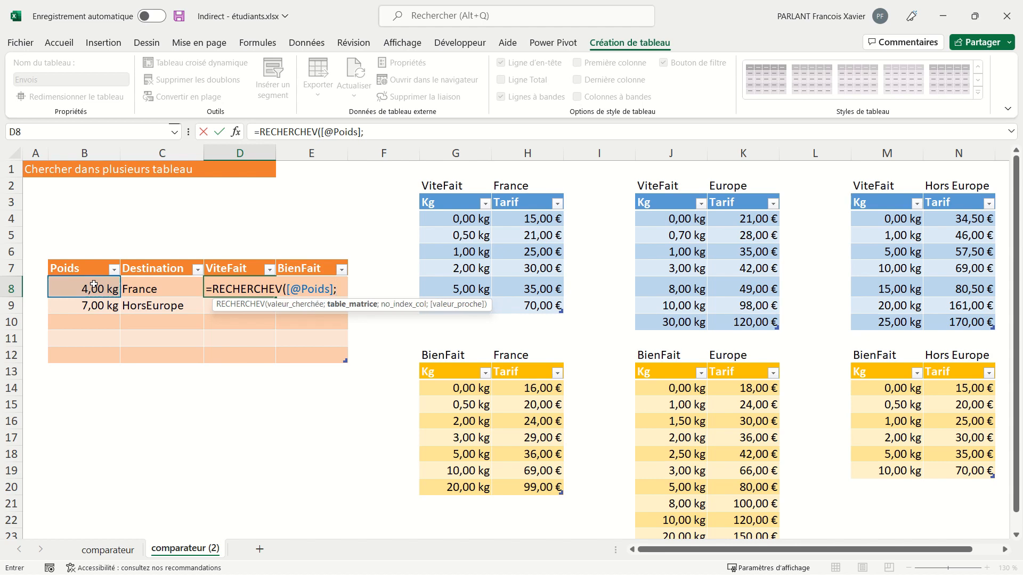
type("indi")
key("Tab")
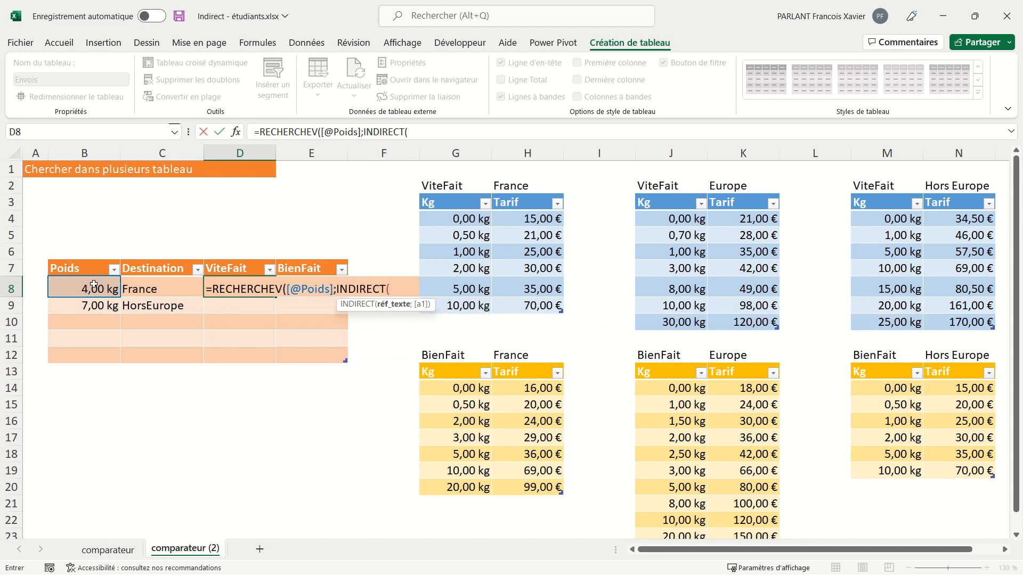
type("\"ViteFait\"")
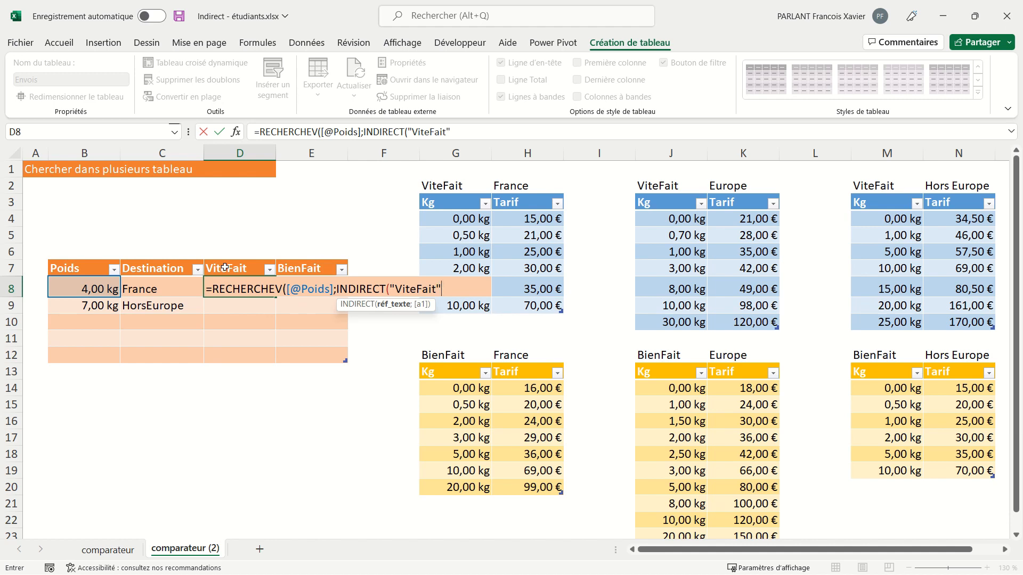
type("&")
left_click(174, 286)
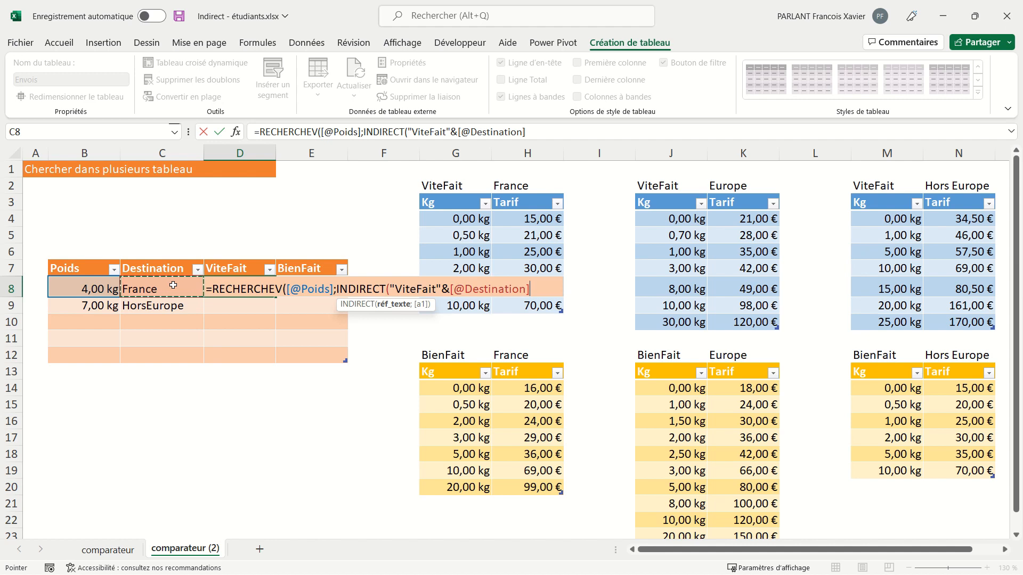
type(")")
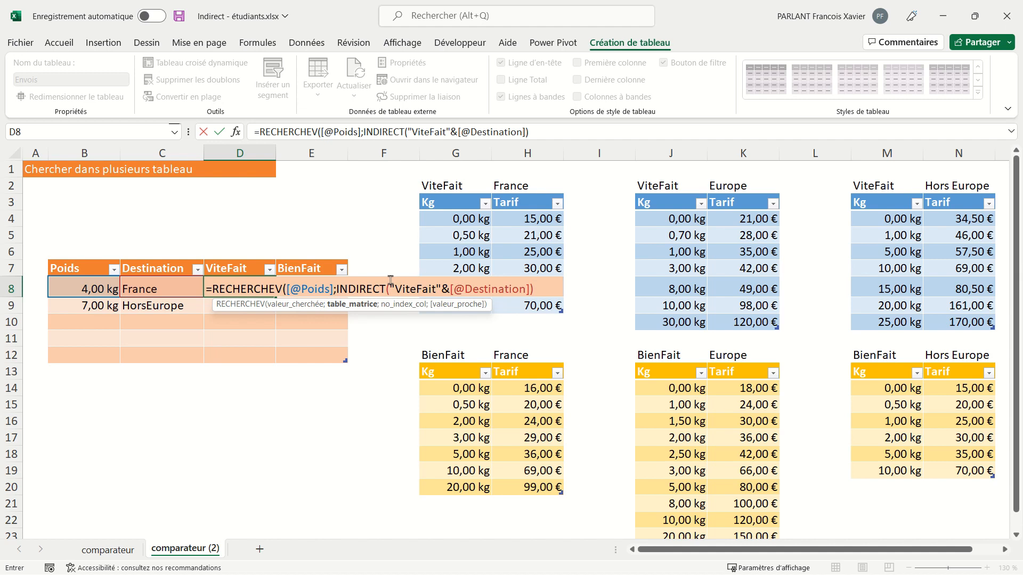
Complete the D8 lookup with column index 2 and approximate match VRAI, and enter the formula.
type(";")
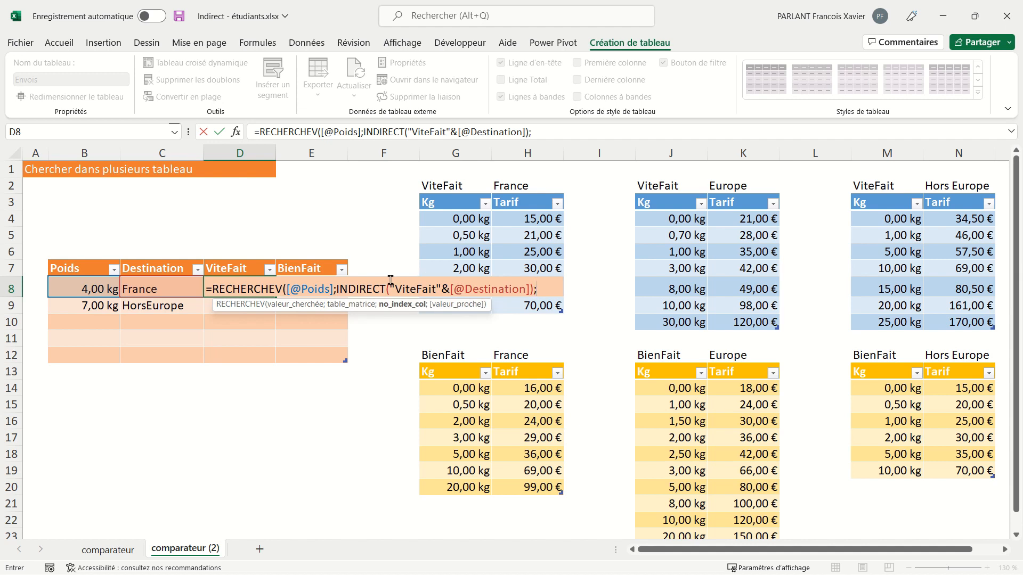
type("2;")
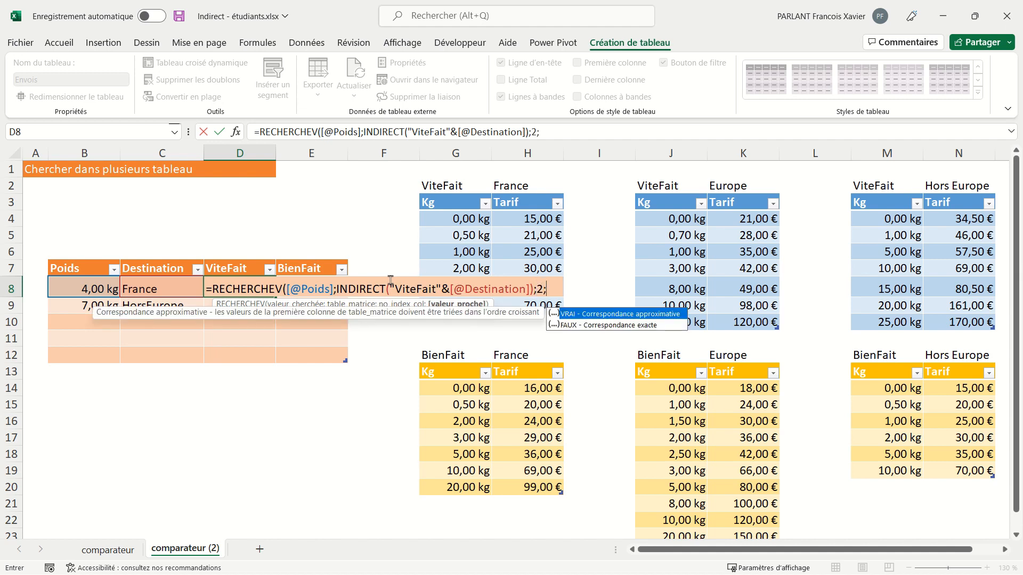
type("VRAI)")
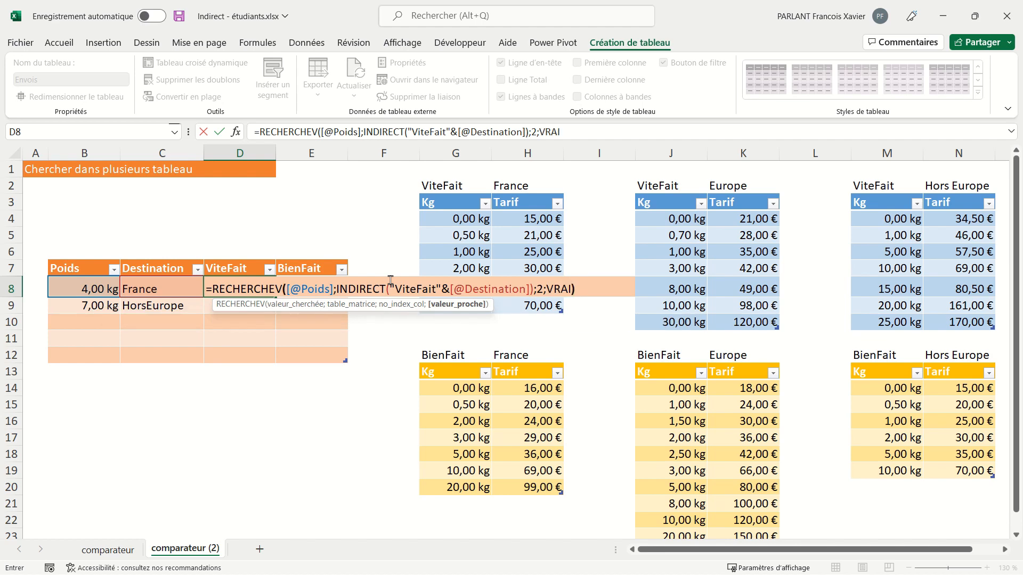
key("Return")
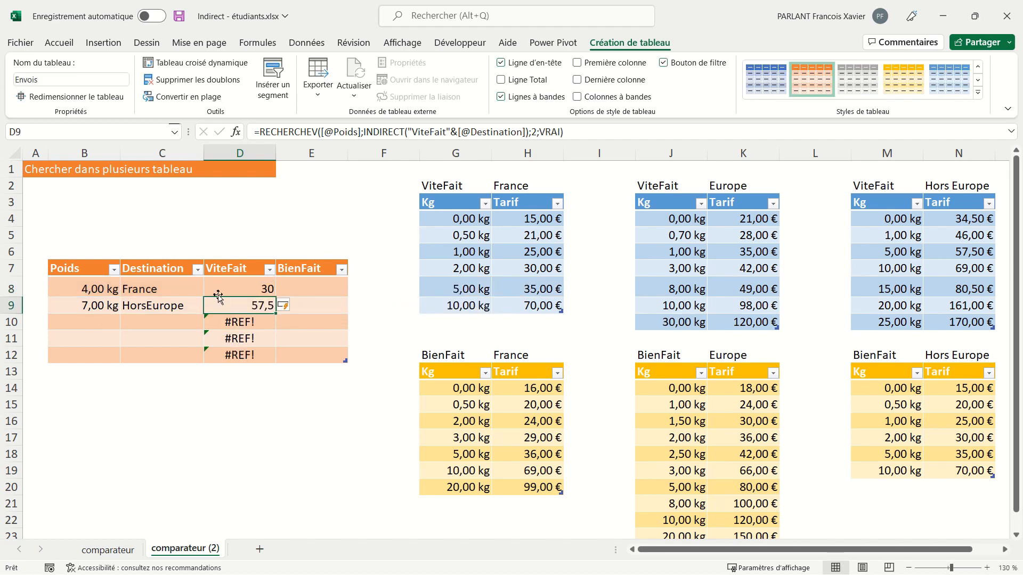